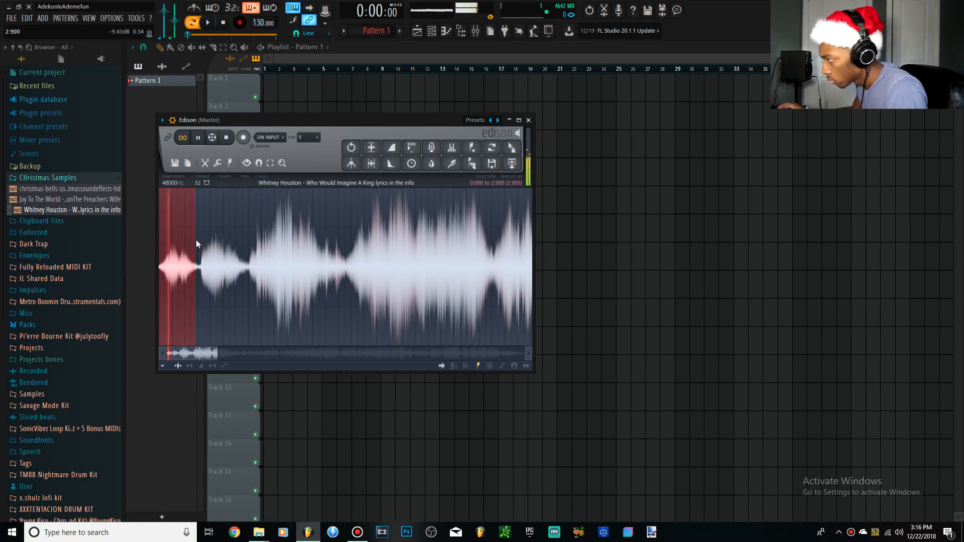
- Place the selected opening 2.9 seconds of the Whitney Houston sample at bar 1 of playlist track 1
{"action": "left_click_drag", "start_coordinate": [446, 241], "coordinate": [475, 251]}
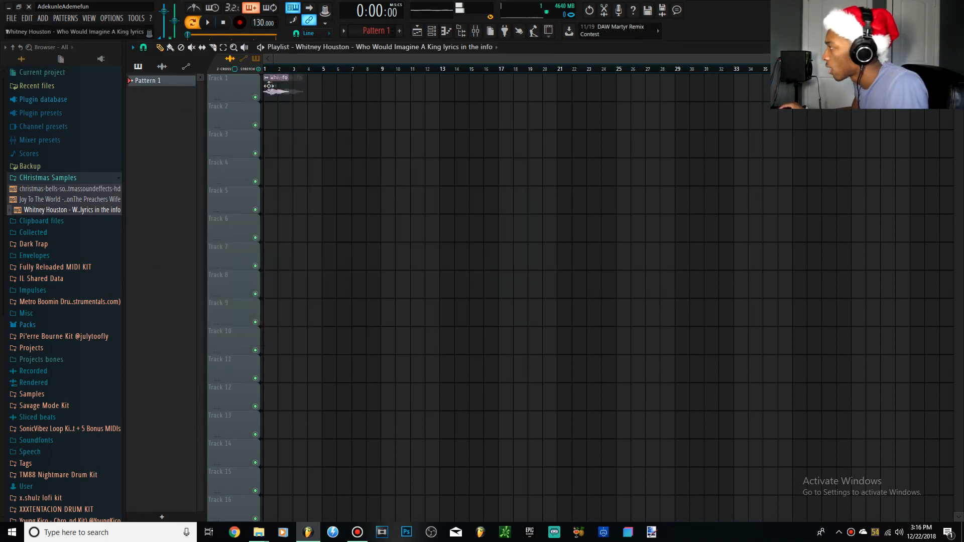
{"action": "key", "text": "F9"}
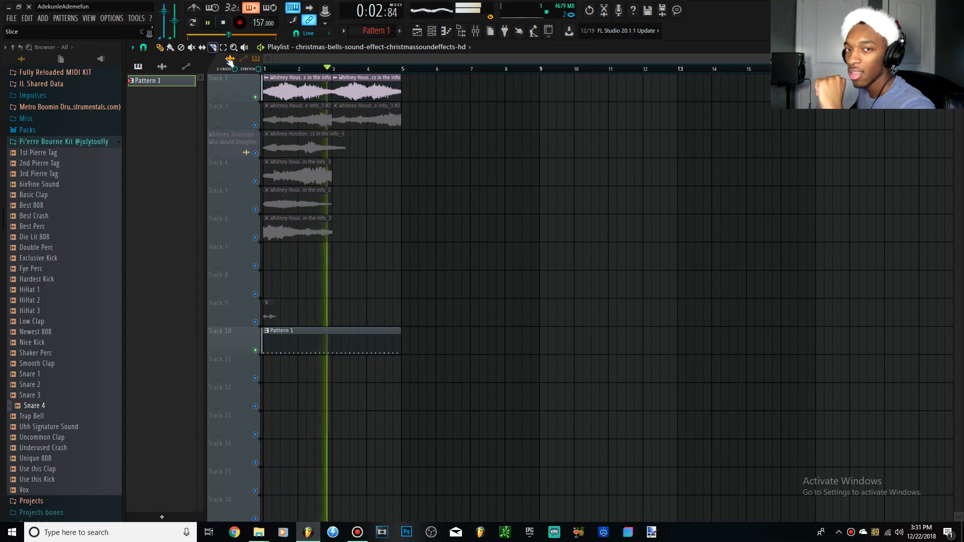
- Stop playback, then unmute playlist track 9 and shorten its Christmas bells clip at bar 1
{"action": "key", "text": "F6"}
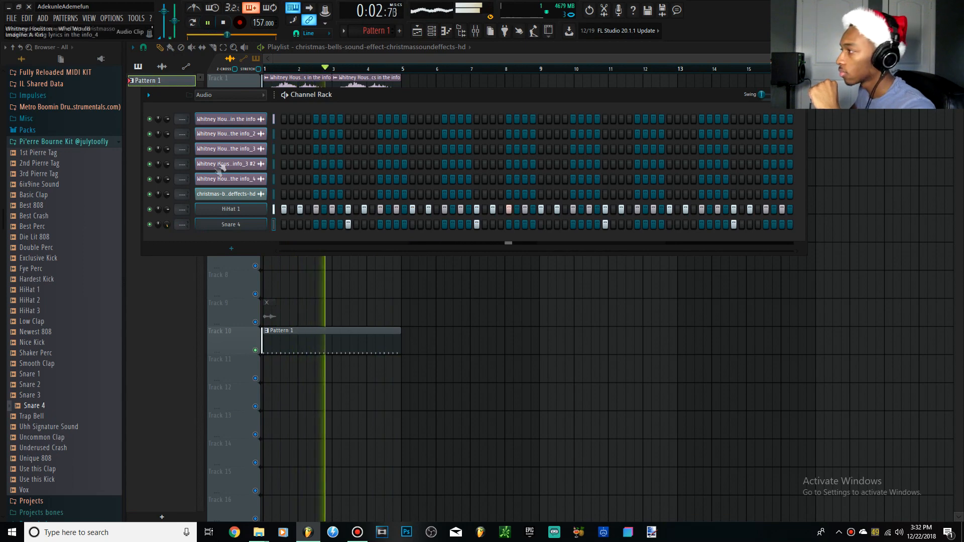
{"action": "scroll", "coordinate": [165, 119], "scroll_direction": "down", "scroll_amount": 5}
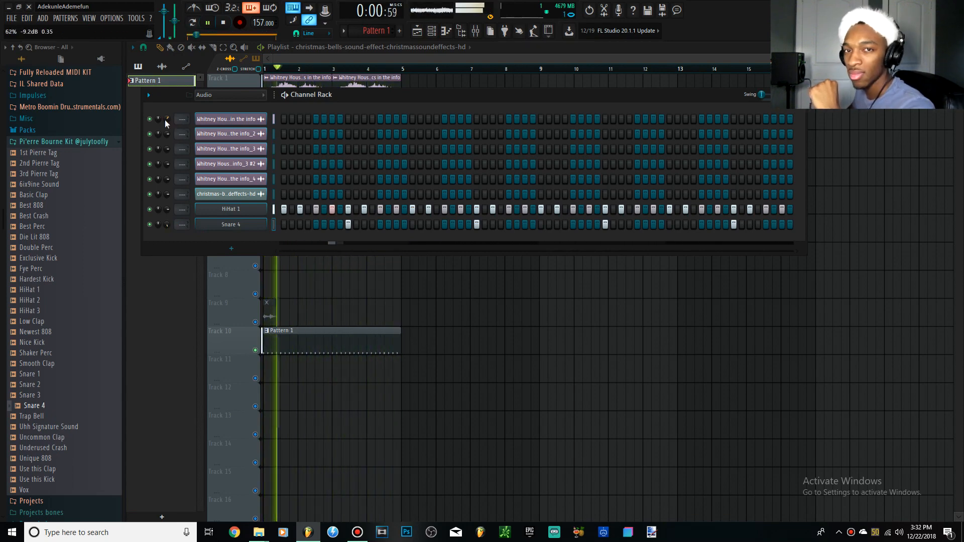
{"action": "left_click", "coordinate": [224, 23]}
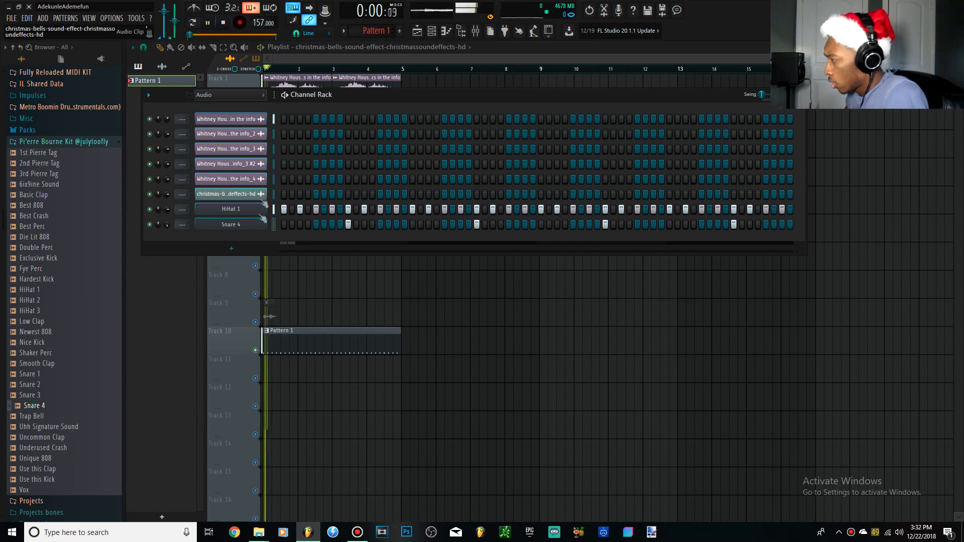
{"action": "left_click", "coordinate": [251, 321]}
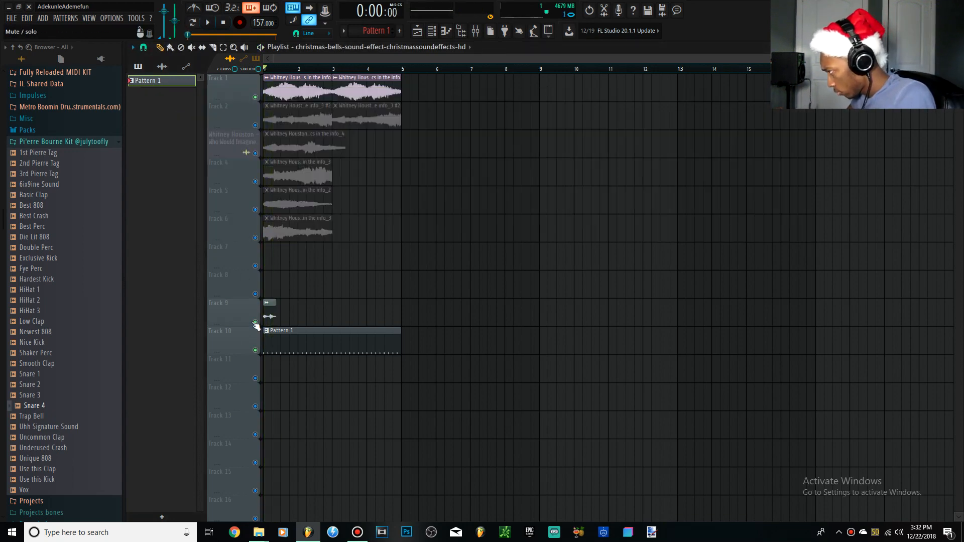
{"action": "scroll", "coordinate": [266, 316], "scroll_direction": "up", "scroll_amount": 5, "text": "ctrl"}
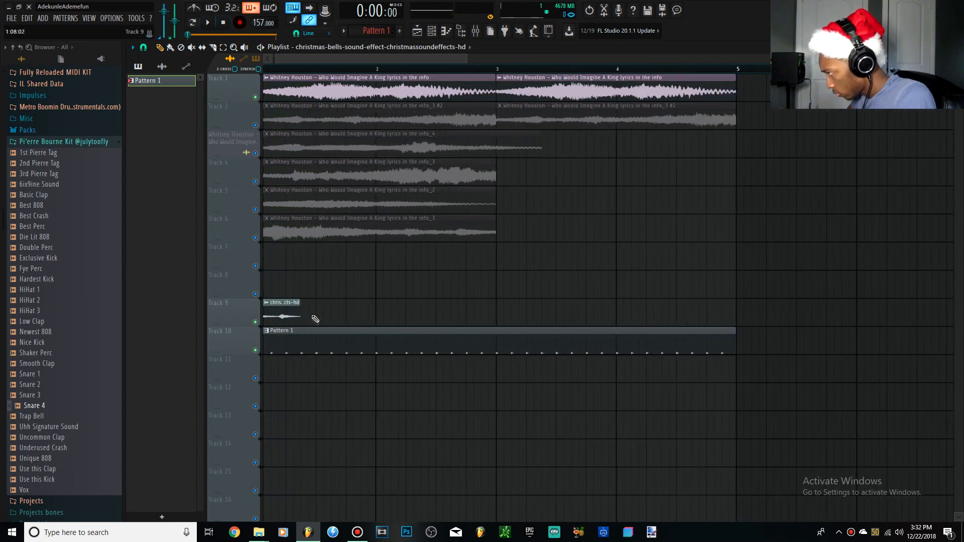
{"action": "key", "text": "space"}
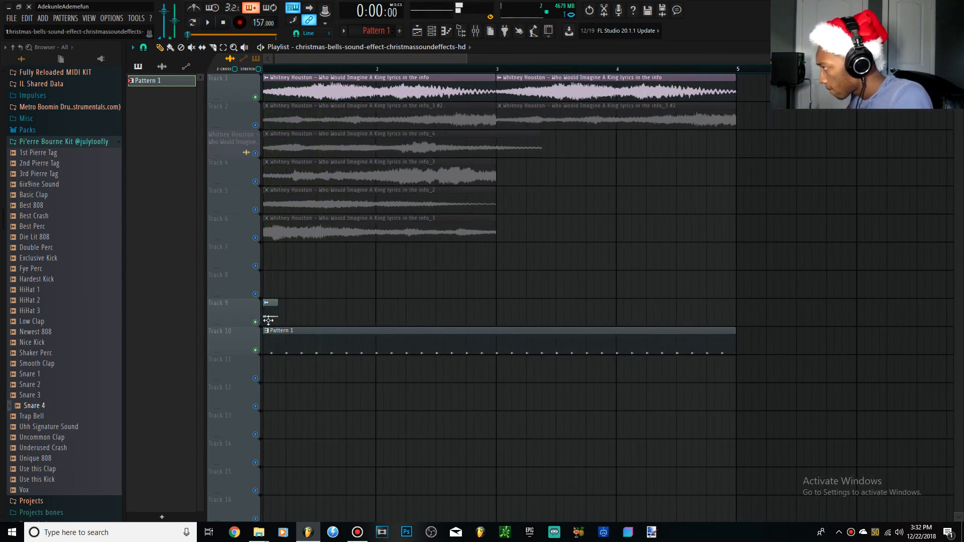
- Try copies of the short Christmas bells clip on track 9 at bar 2 and before it, and delete them
{"action": "left_click_drag", "start_coordinate": [368, 320], "coordinate": [388, 320]}
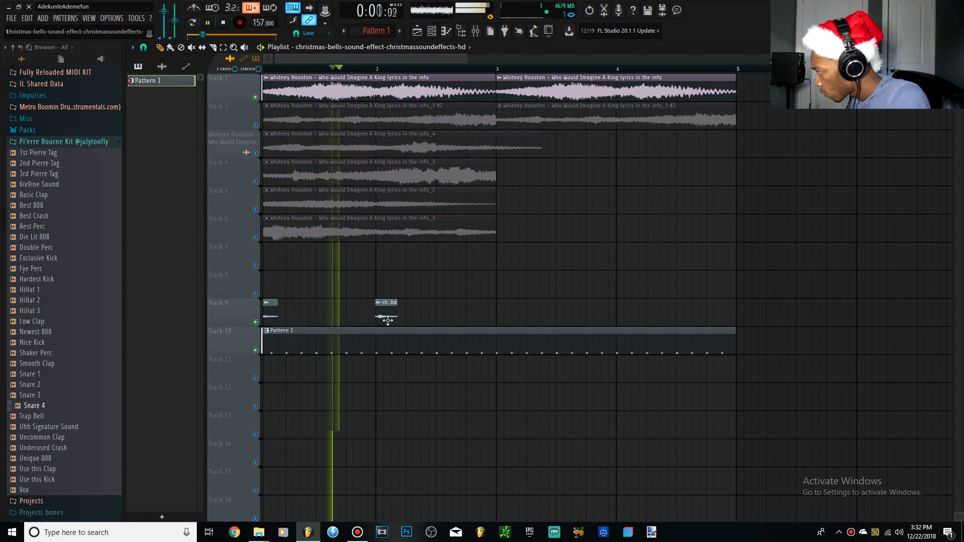
{"action": "key", "text": "space"}
{"action": "key", "text": "space"}
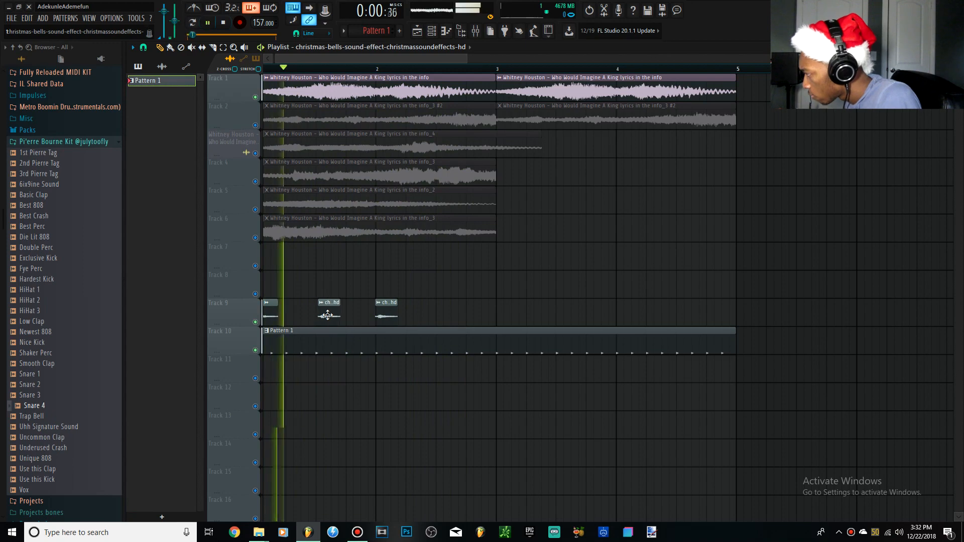
{"action": "left_click_drag", "start_coordinate": [327, 315], "coordinate": [348, 315]}
{"action": "key", "text": "space"}
{"action": "right_click", "coordinate": [380, 316]}
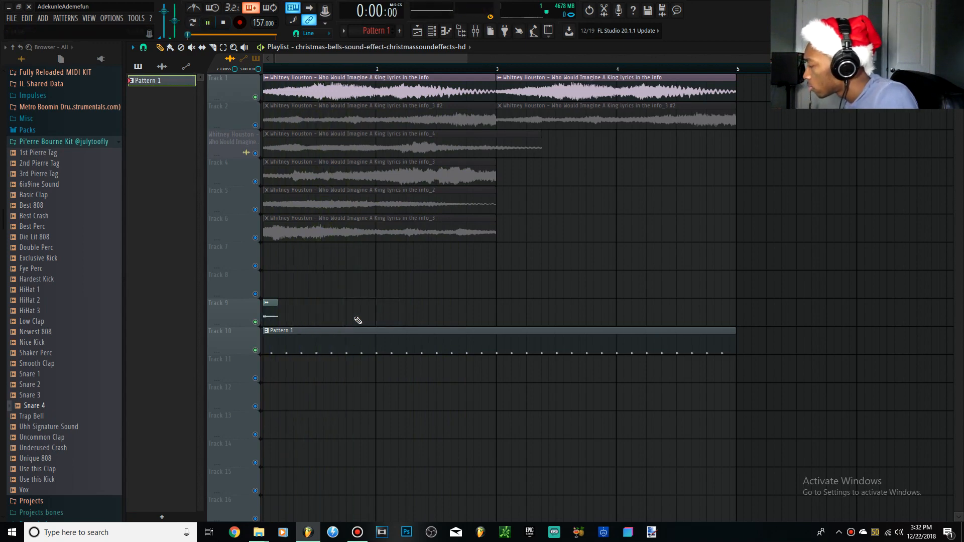
- Place a Christmas bells clip on track 9 around beat 4 of bar 1 and trim it to its first hit
{"action": "key", "text": "space"}
{"action": "left_click", "coordinate": [271, 315]}
{"action": "key", "text": "space"}
{"action": "left_click", "coordinate": [341, 317]}
{"action": "key", "text": "space"}
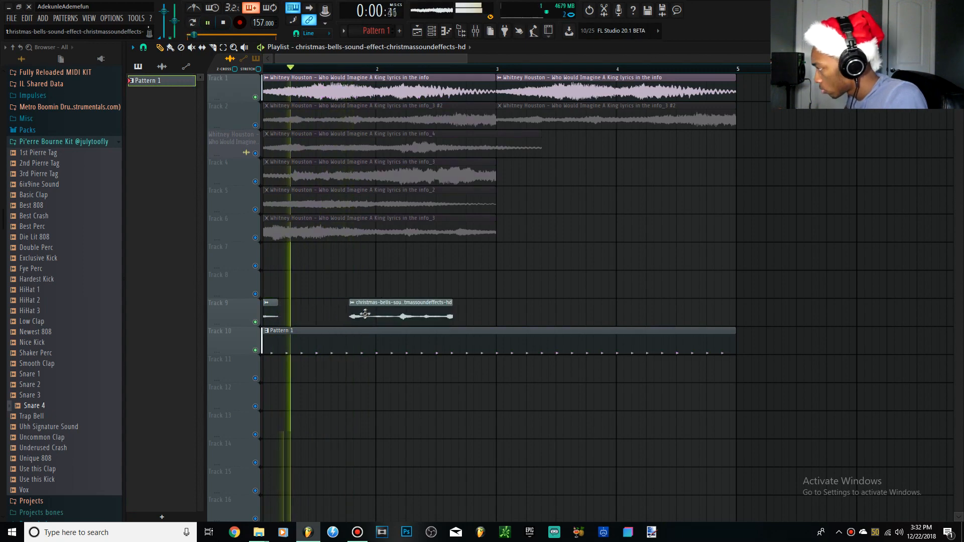
{"action": "left_click_drag", "start_coordinate": [365, 315], "coordinate": [363, 314]}
{"action": "left_click_drag", "start_coordinate": [447, 319], "coordinate": [395, 319]}
{"action": "key", "text": "space"}
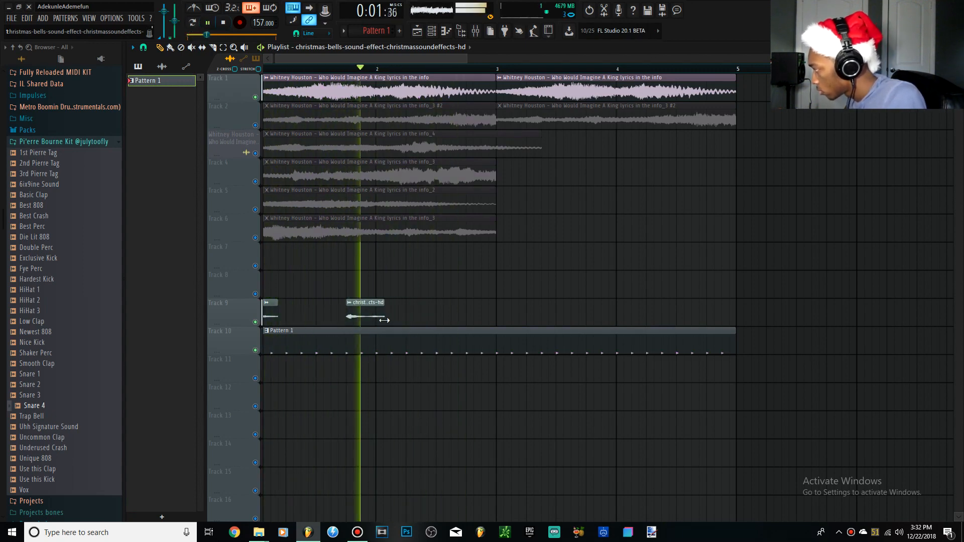
{"action": "left_click_drag", "start_coordinate": [386, 320], "coordinate": [376, 322]}
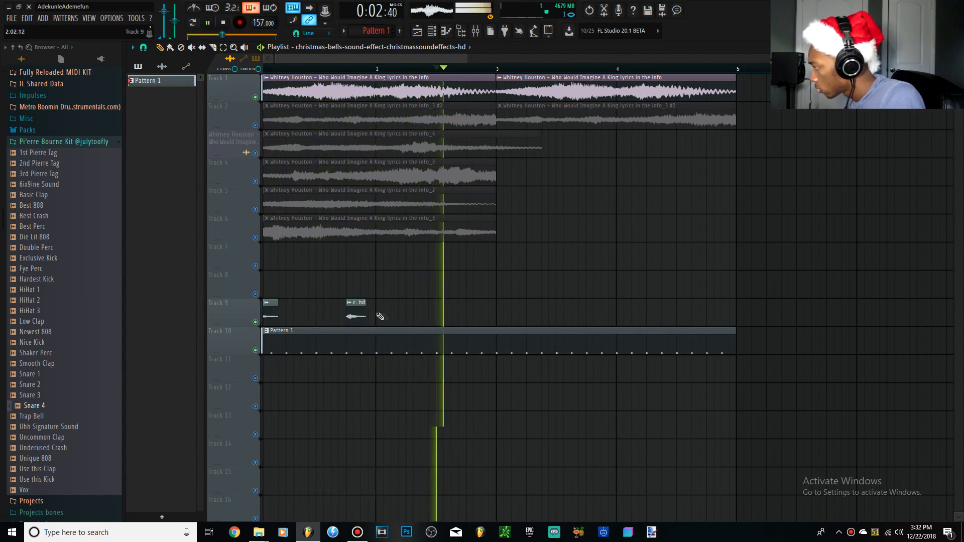
- Add another short bells clip on track 9 around beat 4 of bar 2 and play the arrangement
{"action": "left_click_drag", "start_coordinate": [291, 324], "coordinate": [359, 315]}
{"action": "key", "text": "space"}
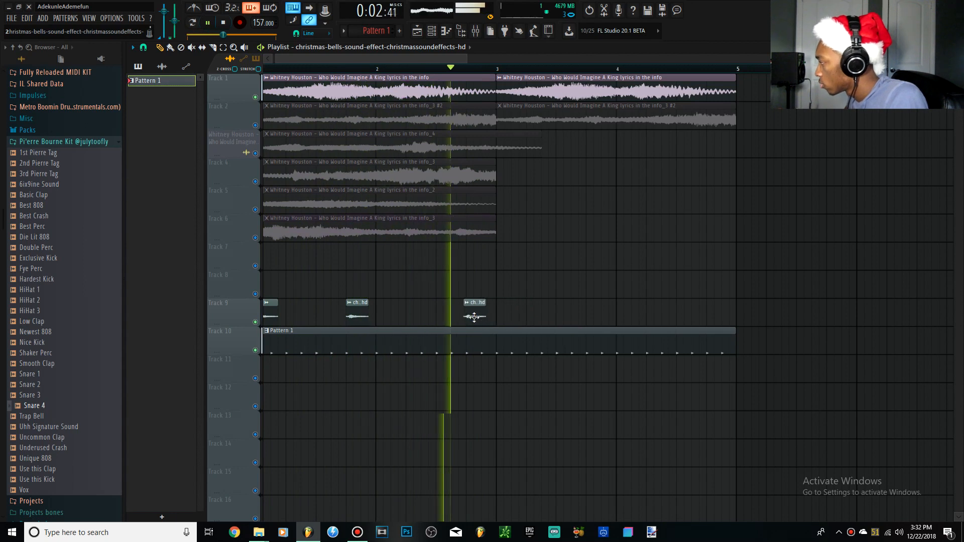
{"action": "key", "text": "space"}
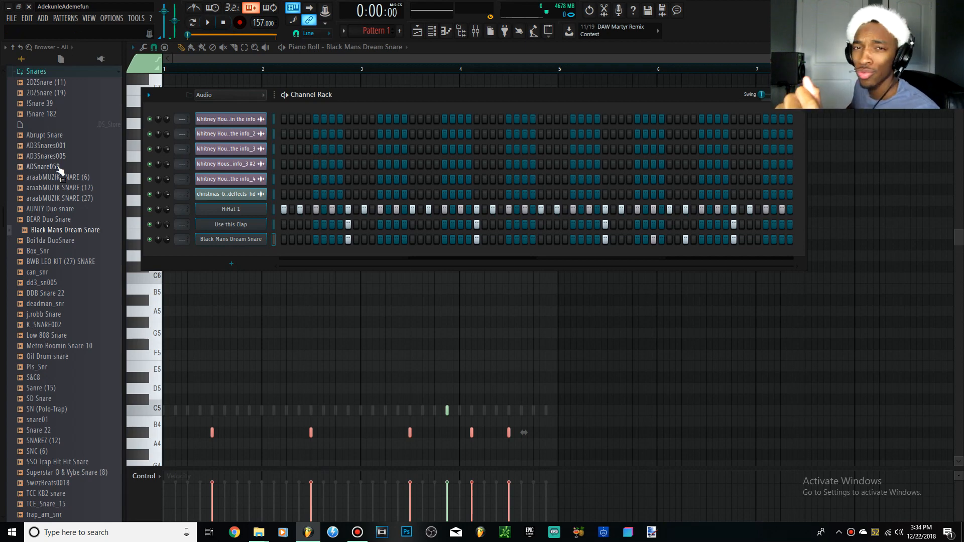
- Load the sample 808 1 (Zaytoven) from the Young Kico kit's 02 808s folder as a new channel
{"action": "scroll", "coordinate": [54, 243], "scroll_direction": "up", "scroll_amount": 5}
{"action": "scroll", "coordinate": [50, 241], "scroll_direction": "down", "scroll_amount": 16}
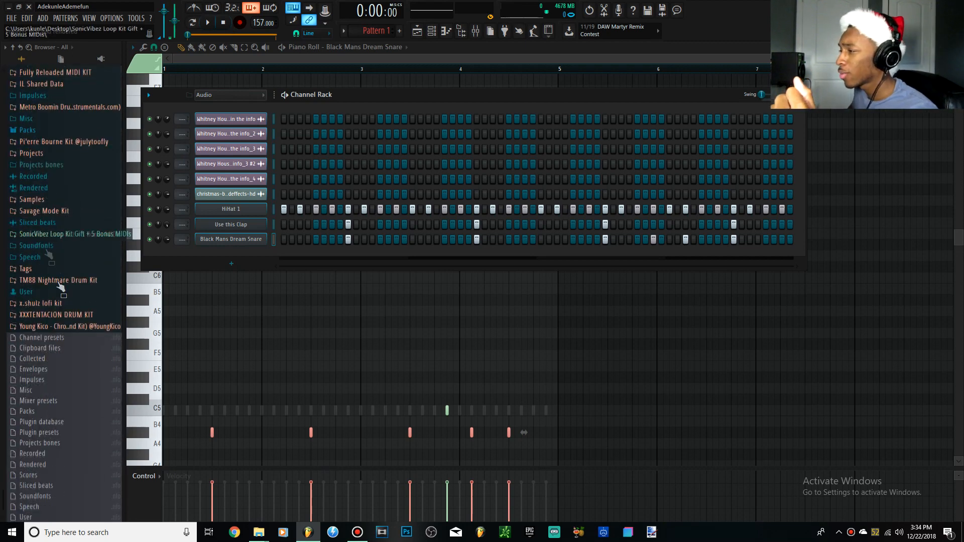
{"action": "left_click", "coordinate": [37, 327]}
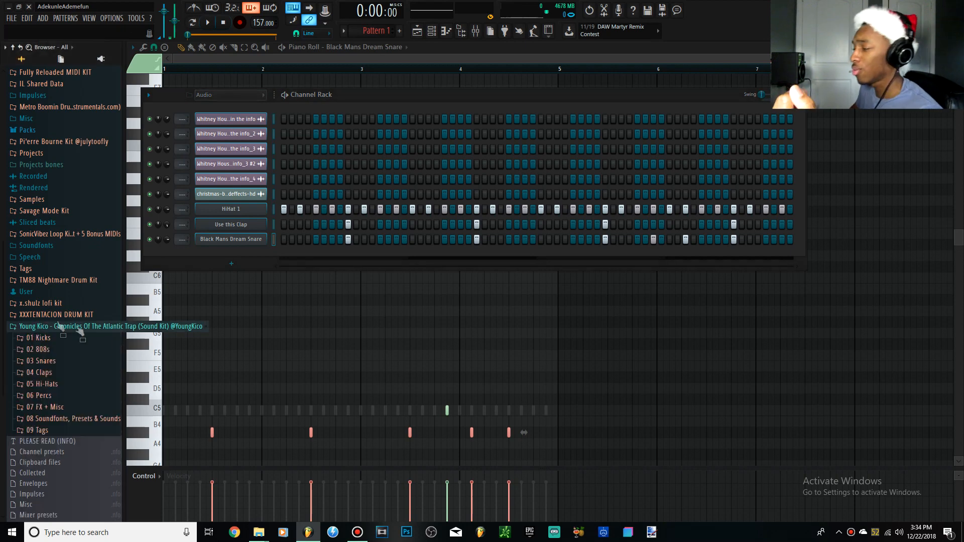
{"action": "left_click", "coordinate": [38, 349]}
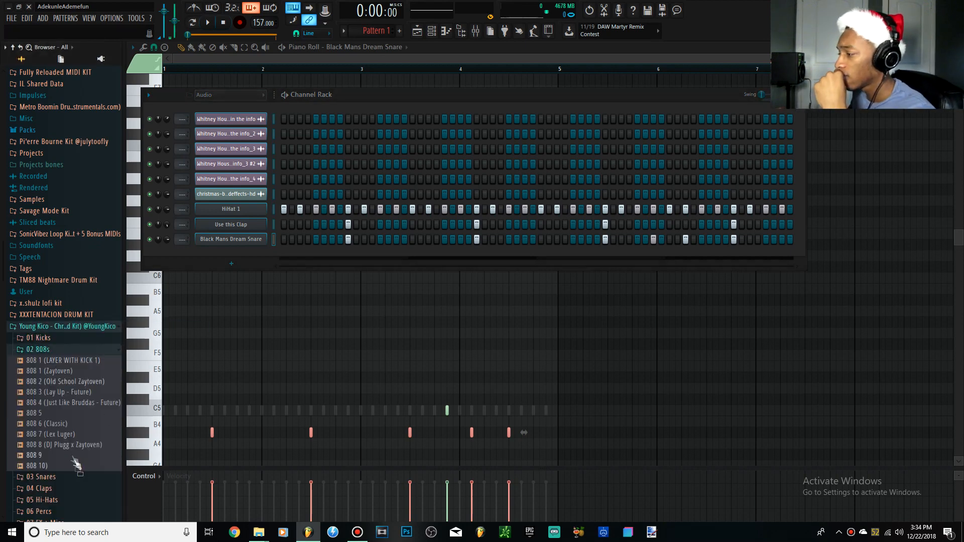
{"action": "left_click_drag", "start_coordinate": [50, 381], "coordinate": [239, 224]}
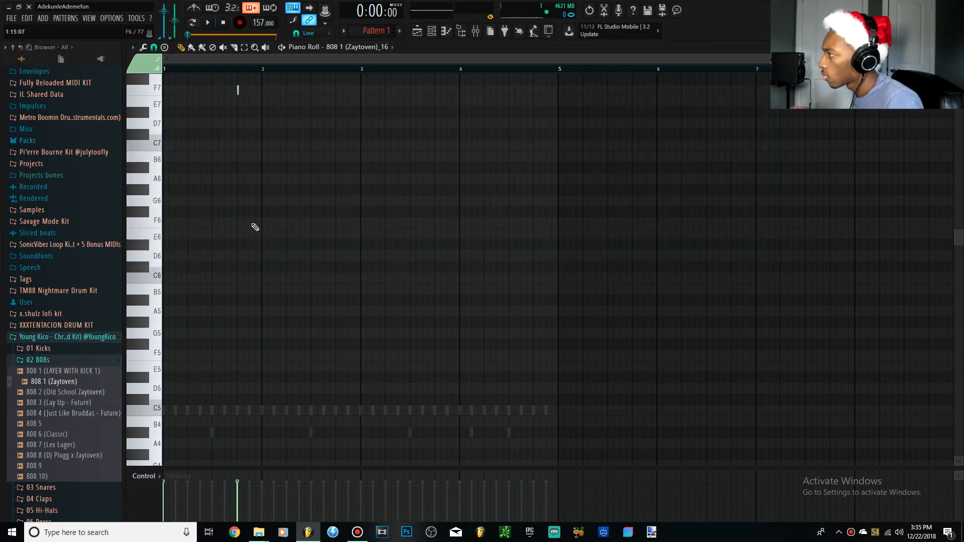
- Add F7 notes for the 808 on steps 5 and 9 of bar 2, with all notes lengthened to 0:01:20
{"action": "key", "text": "space"}
{"action": "scroll", "coordinate": [253, 226], "scroll_direction": "up", "scroll_amount": 3}
{"action": "left_click", "coordinate": [297, 223]}
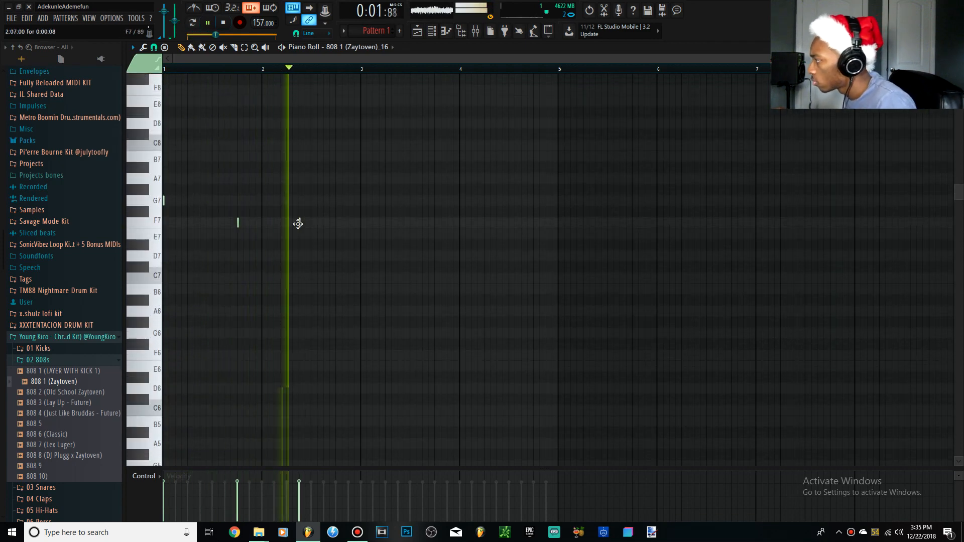
{"action": "scroll", "coordinate": [297, 224], "scroll_direction": "up", "scroll_amount": 2}
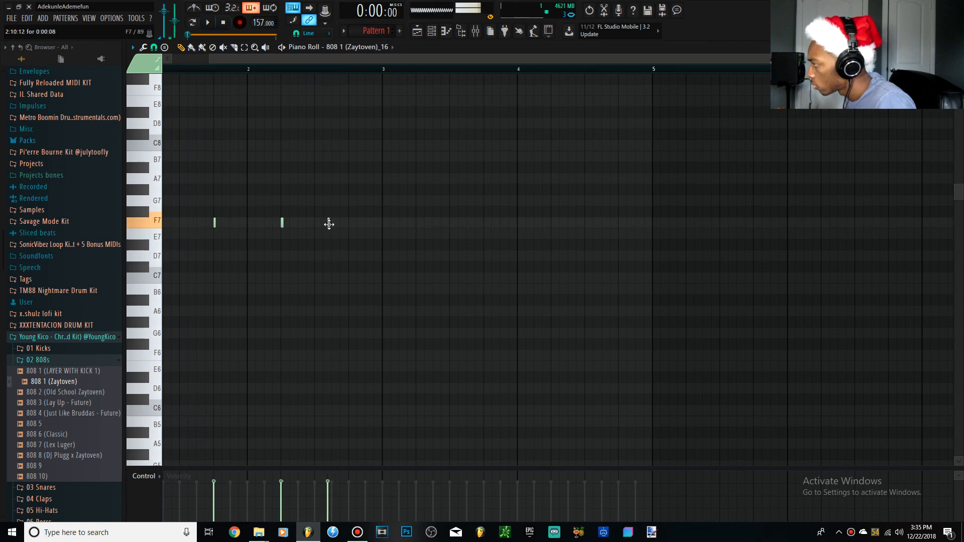
{"action": "mouse_move", "coordinate": [331, 223]}
{"action": "left_mouse_down"}
{"action": "mouse_move", "coordinate": [123, 178]}
{"action": "mouse_move", "coordinate": [200, 200]}
{"action": "mouse_move", "coordinate": [178, 200]}
{"action": "left_mouse_up"}
{"action": "left_click", "coordinate": [382, 245]}
{"action": "left_click_drag", "start_coordinate": [391, 223], "coordinate": [374, 224]}
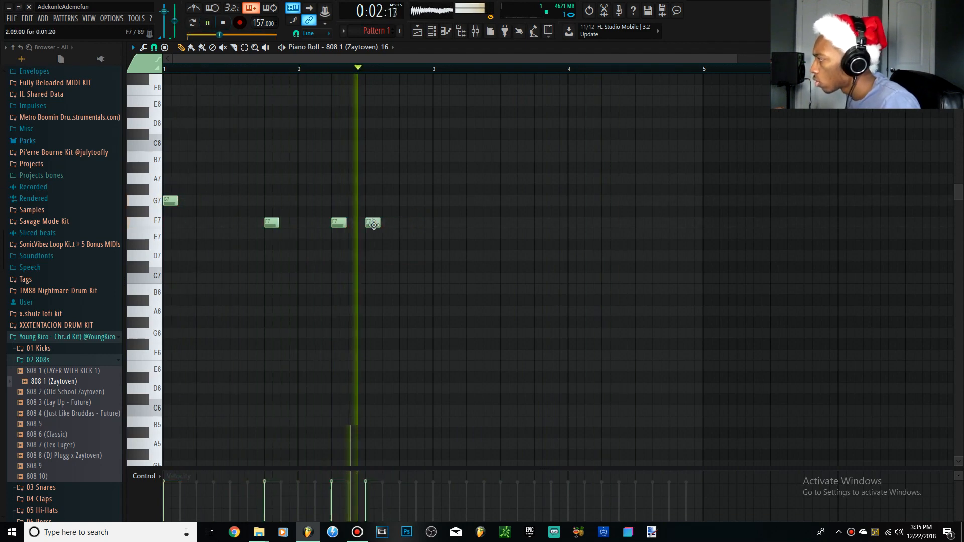
- Add 808 notes in bar 3: G7 on steps 1 and 3 and D#7 on step 9
{"action": "scroll", "coordinate": [383, 239], "scroll_direction": "down", "scroll_amount": 2}
{"action": "key", "text": "space"}
{"action": "left_click", "coordinate": [364, 200]}
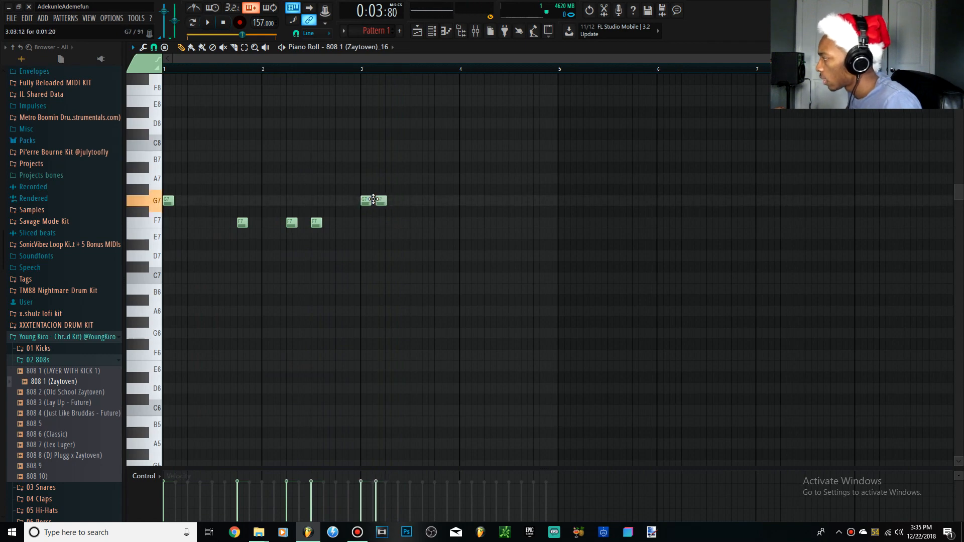
{"action": "left_click_drag", "start_coordinate": [391, 247], "coordinate": [388, 245]}
{"action": "key", "text": "space"}
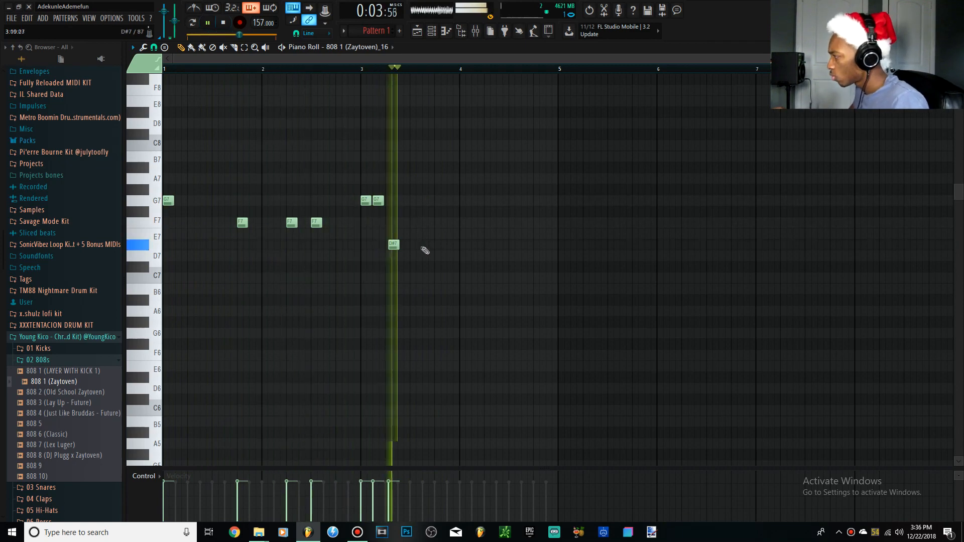
{"action": "left_click_drag", "start_coordinate": [393, 245], "coordinate": [415, 244]}
{"action": "key", "text": "space"}
{"action": "key", "text": "space"}
- Add F7 notes for the 808 on step 13 of bar 3 and steps 5 and 11 of bar 4
{"action": "left_click", "coordinate": [463, 212]}
{"action": "key", "text": "space"}
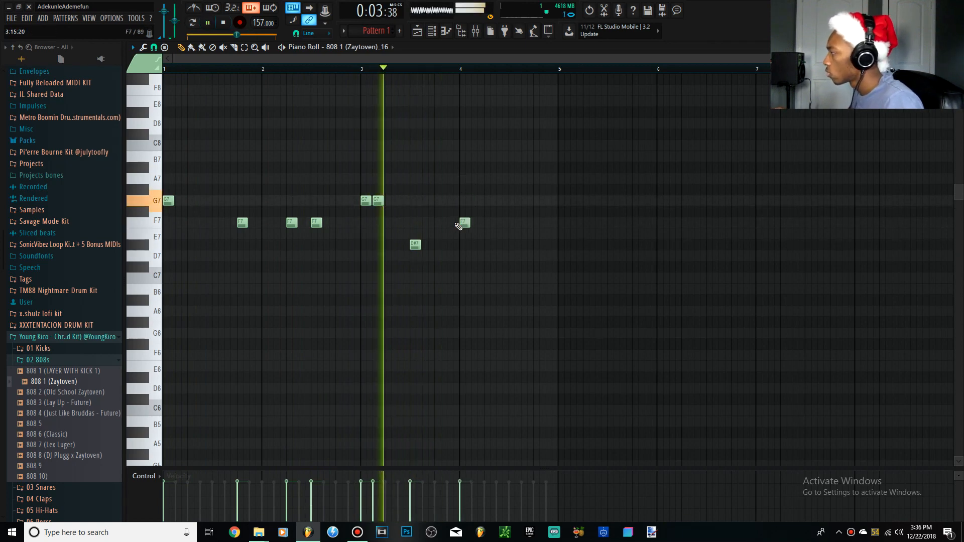
{"action": "key", "text": "space"}
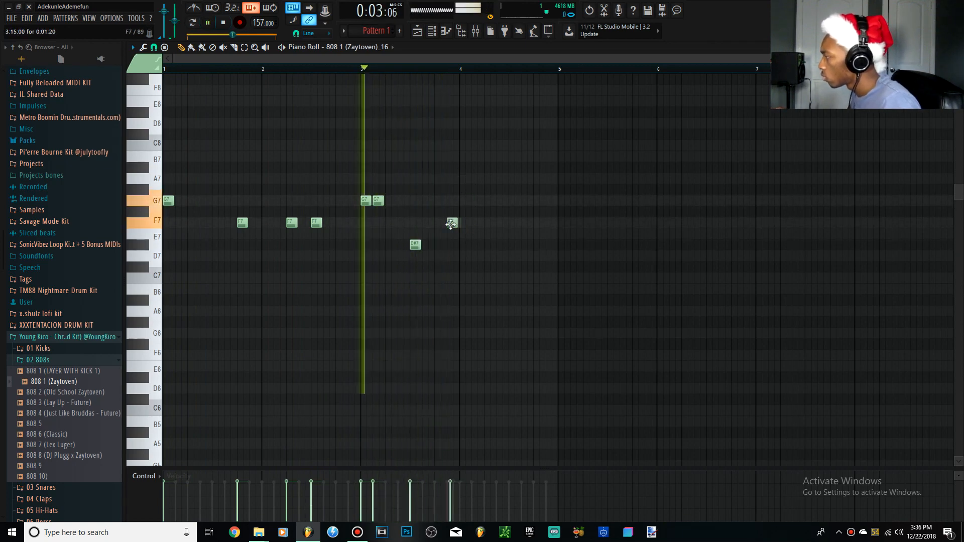
{"action": "key", "text": "space"}
{"action": "key", "text": "space"}
{"action": "left_click_drag", "start_coordinate": [431, 223], "coordinate": [439, 223]}
{"action": "left_click", "coordinate": [489, 223]}
{"action": "left_click", "coordinate": [525, 223]}
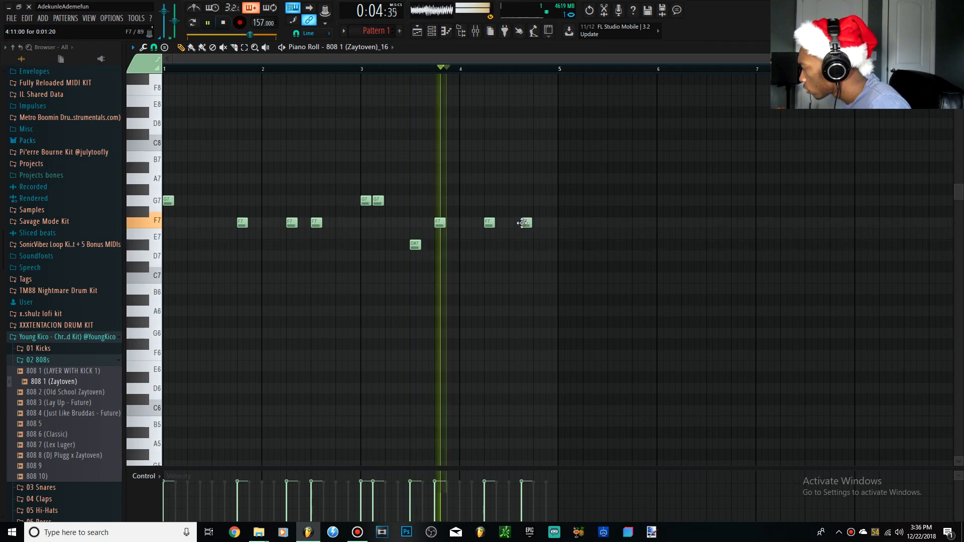
- Transpose all the 808 notes down two octaves
{"action": "key", "text": "ctrl+a"}
{"action": "key", "text": "ctrl+Down"}
{"action": "key", "text": "ctrl+Down"}
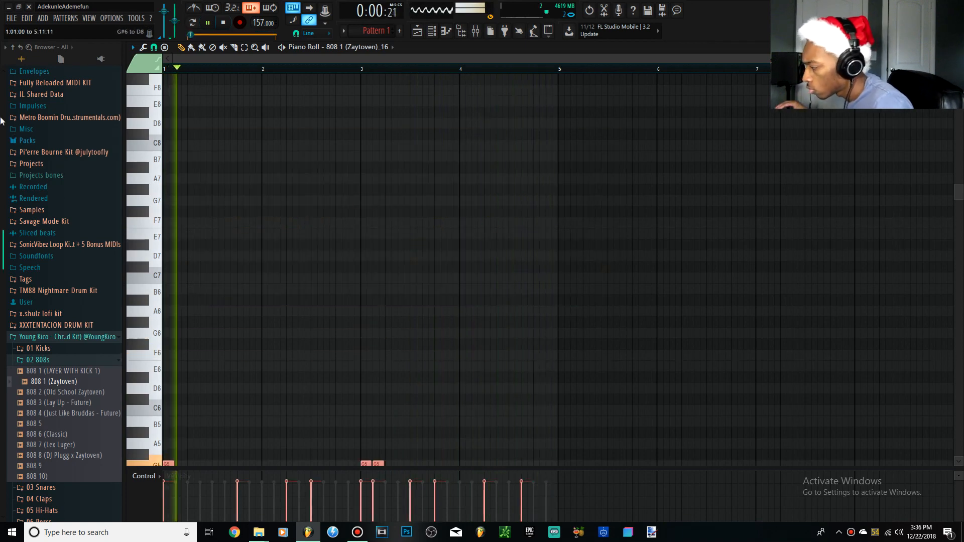
{"action": "scroll", "coordinate": [491, 302], "scroll_direction": "down", "scroll_amount": 5}
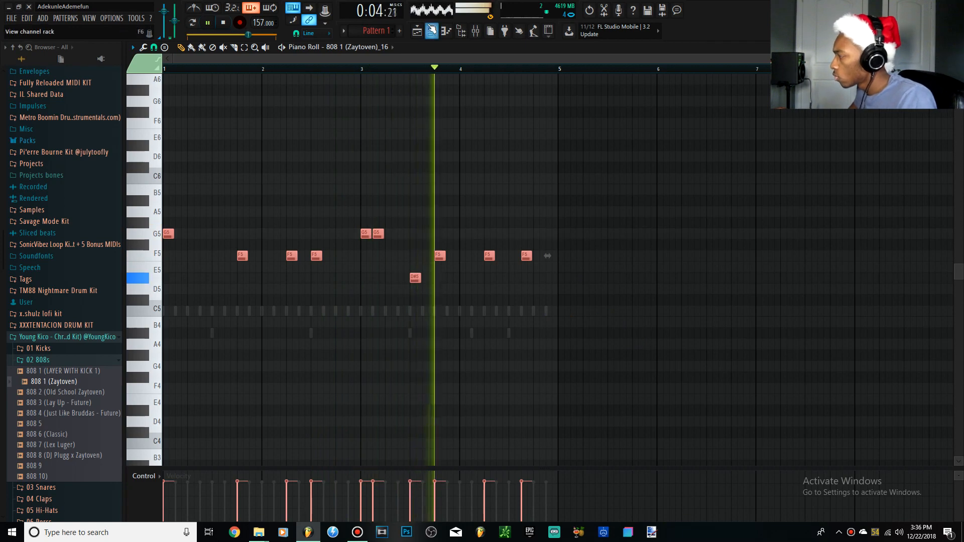
- Set the 808 1 (Zaytoven) channel to cut itself
{"action": "left_click", "coordinate": [132, 45]}
{"action": "right_click", "coordinate": [268, 252]}
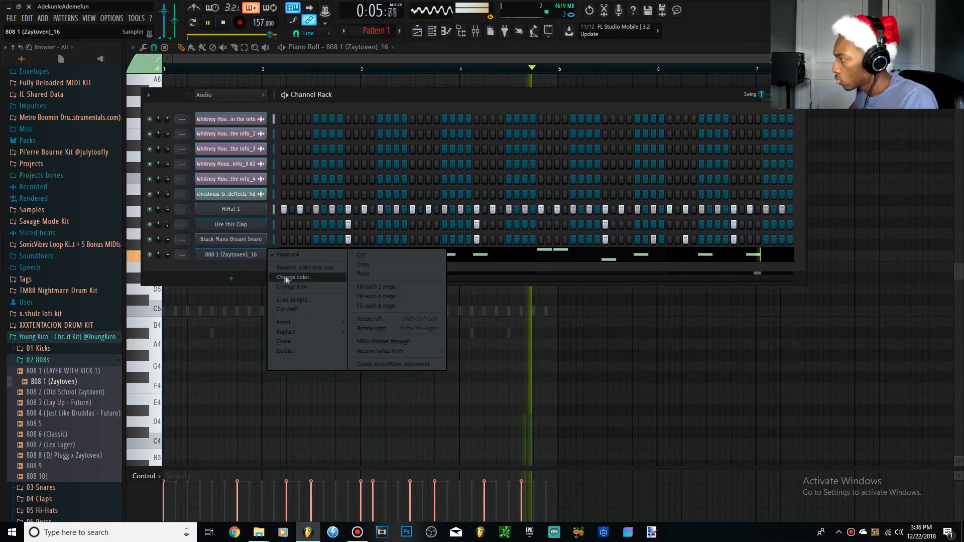
{"action": "left_click", "coordinate": [304, 308]}
{"action": "left_click", "coordinate": [351, 59]}
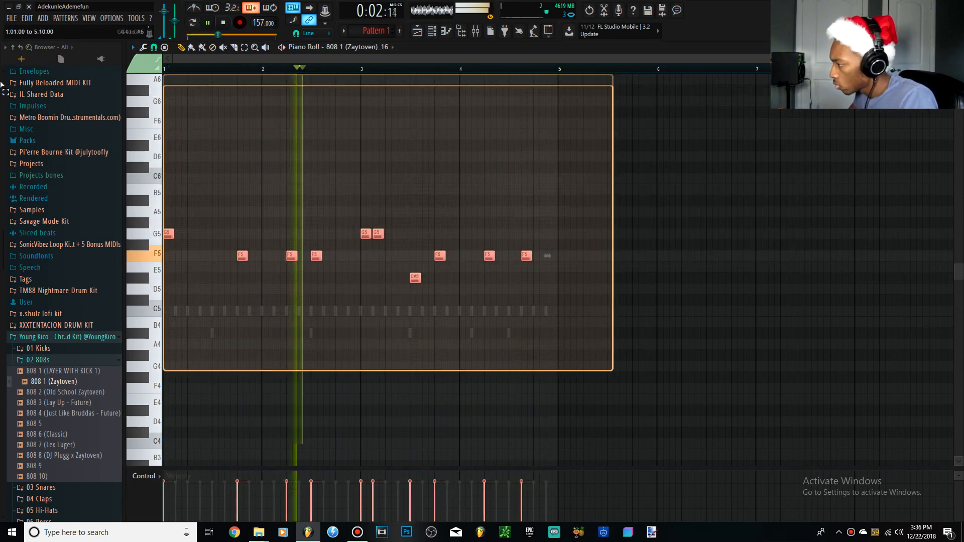
- Try all 808 notes an octave lower, restore them, and try only the first note at G4
{"action": "key", "text": "ctrl+Down"}
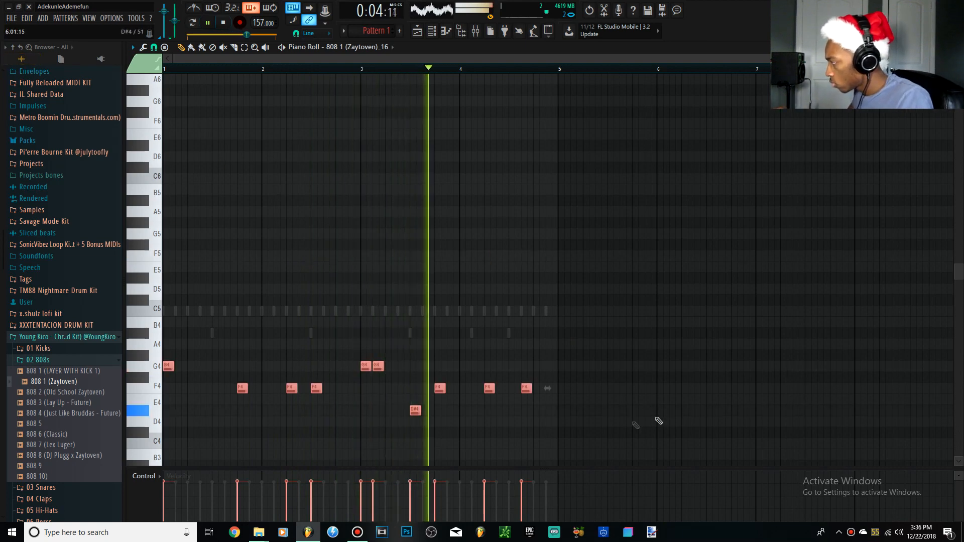
{"action": "key", "text": "ctrl+Up"}
{"action": "left_click_drag", "start_coordinate": [149, 234], "coordinate": [125, 240]}
{"action": "key", "text": "space"}
{"action": "key", "text": "space"}
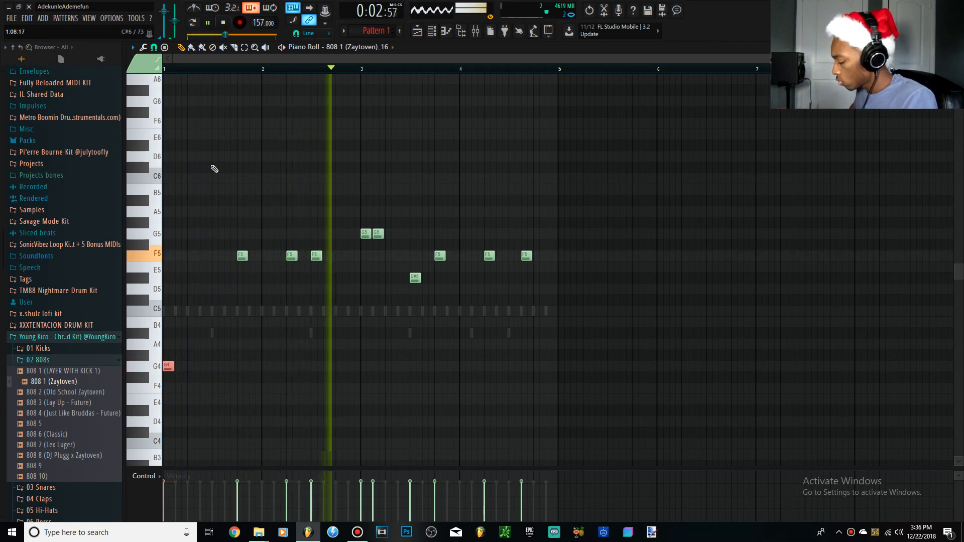
- Set the two 808 notes in bar 1 to D#5 and shift the second F5 note in bar 2 to step 11
{"action": "key", "text": "ctrl+a"}
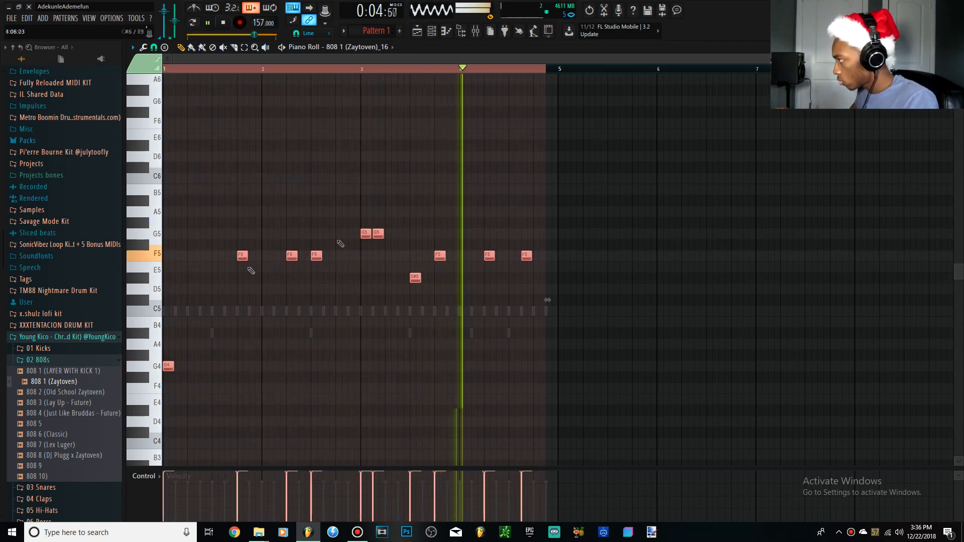
{"action": "key", "text": "KP_Divide"}
{"action": "left_click_drag", "start_coordinate": [203, 274], "coordinate": [163, 430]}
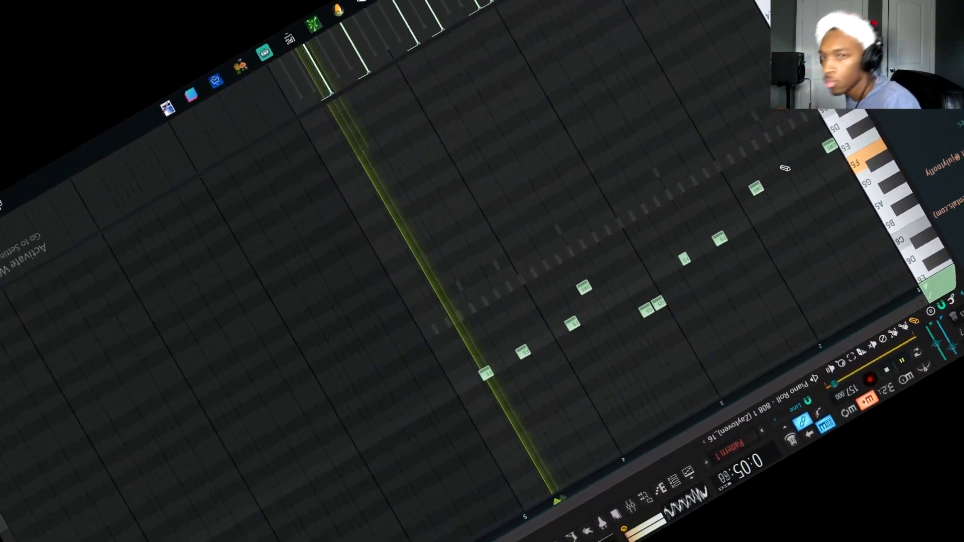
{"action": "key", "text": "space"}
- Lower both G5 notes at the start of bar 3 to D#5 and raise the following D#5 note to G5
{"action": "left_click_drag", "start_coordinate": [610, 298], "coordinate": [636, 258]}
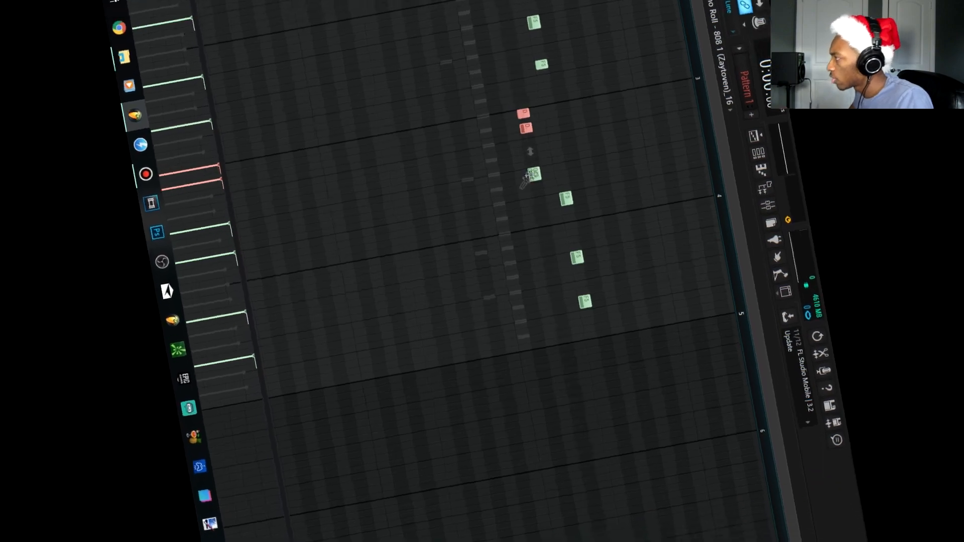
{"action": "left_click_drag", "start_coordinate": [526, 177], "coordinate": [582, 166]}
{"action": "key", "text": "space"}
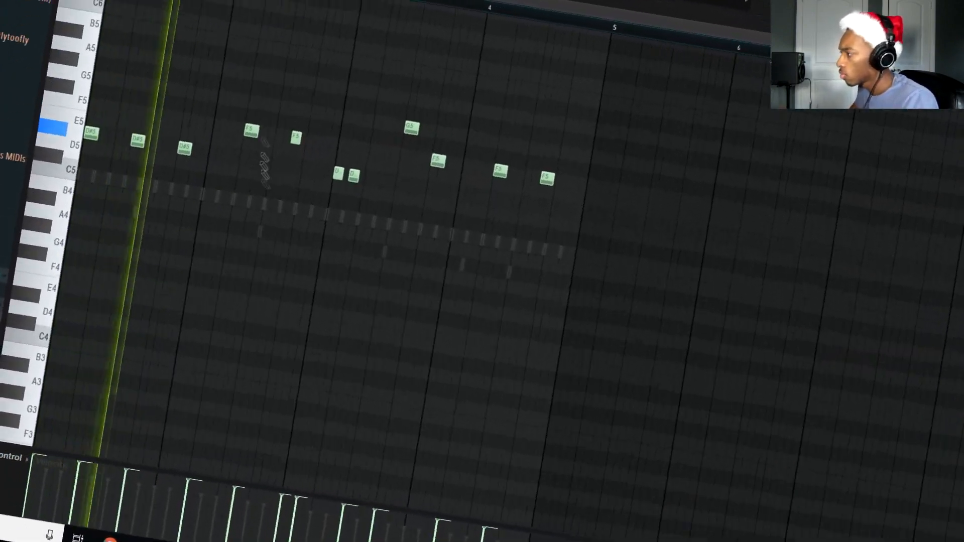